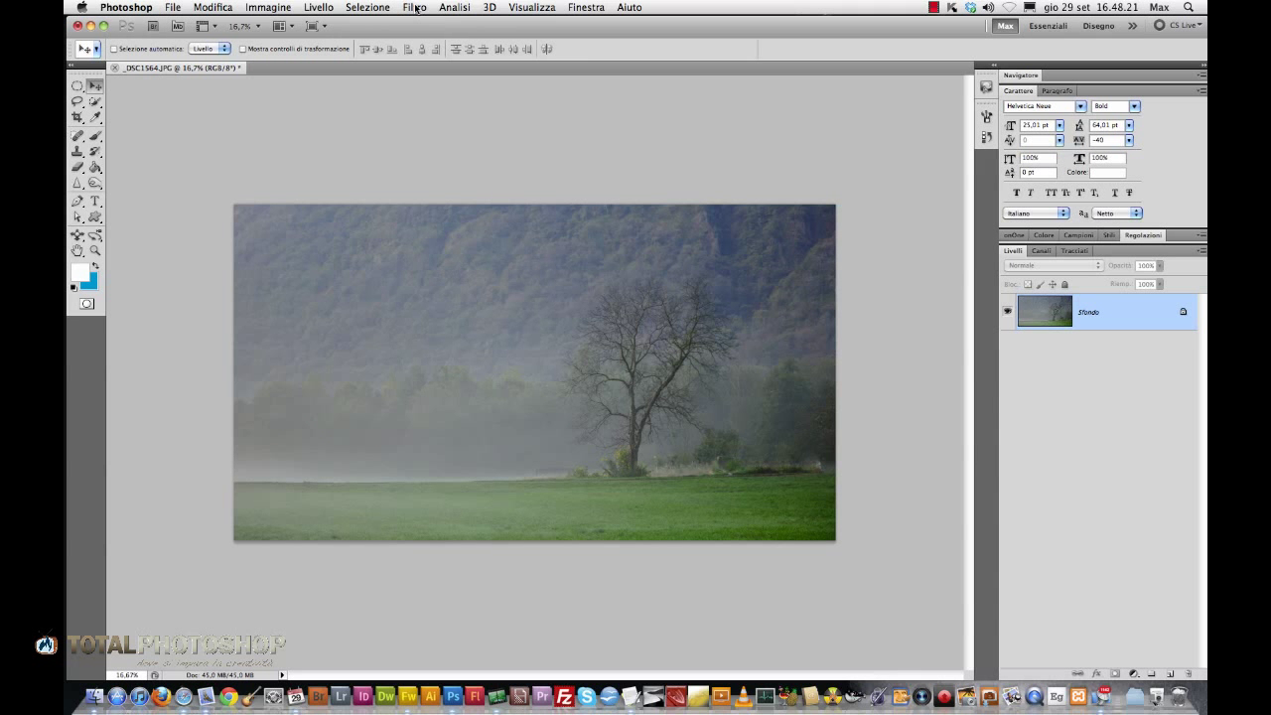
Open the misty tree photo in Magic Bullet PhotoLooks from the Filter menu.
{"action": "left_click", "coordinate": [415, 8]}
{"action": "mouse_move", "coordinate": [439, 334]}
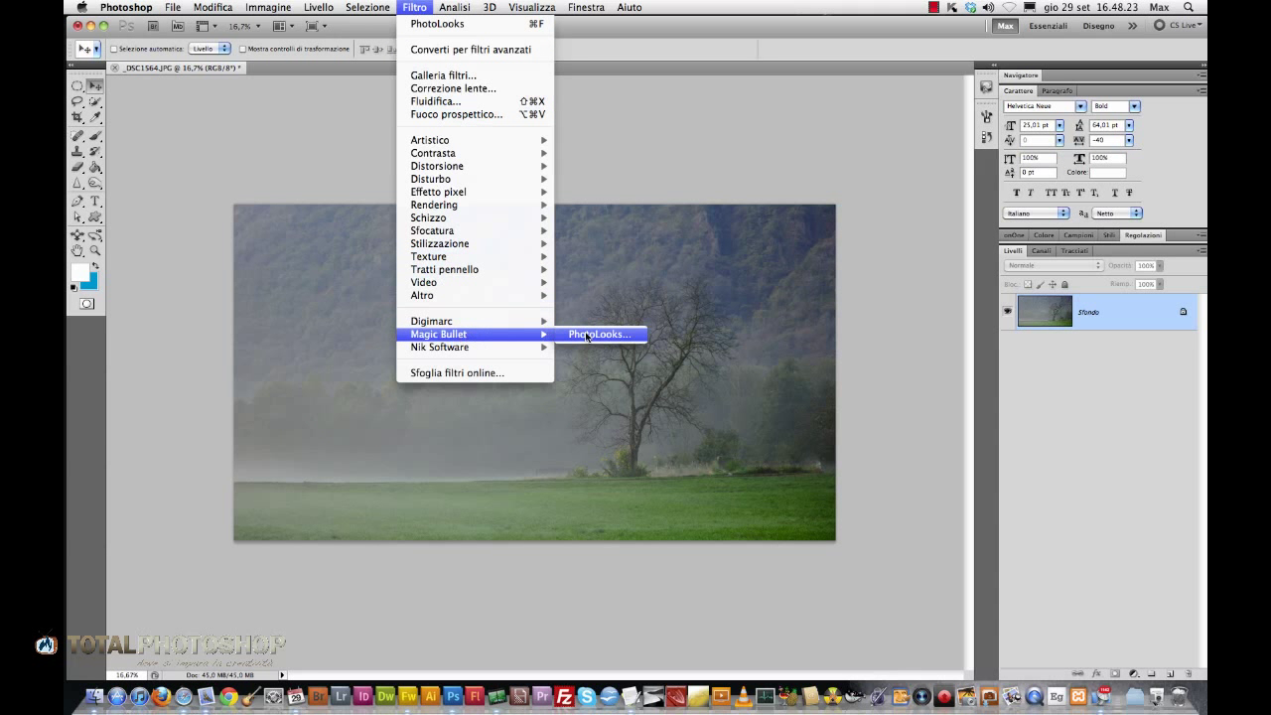
{"action": "left_click", "coordinate": [599, 335]}
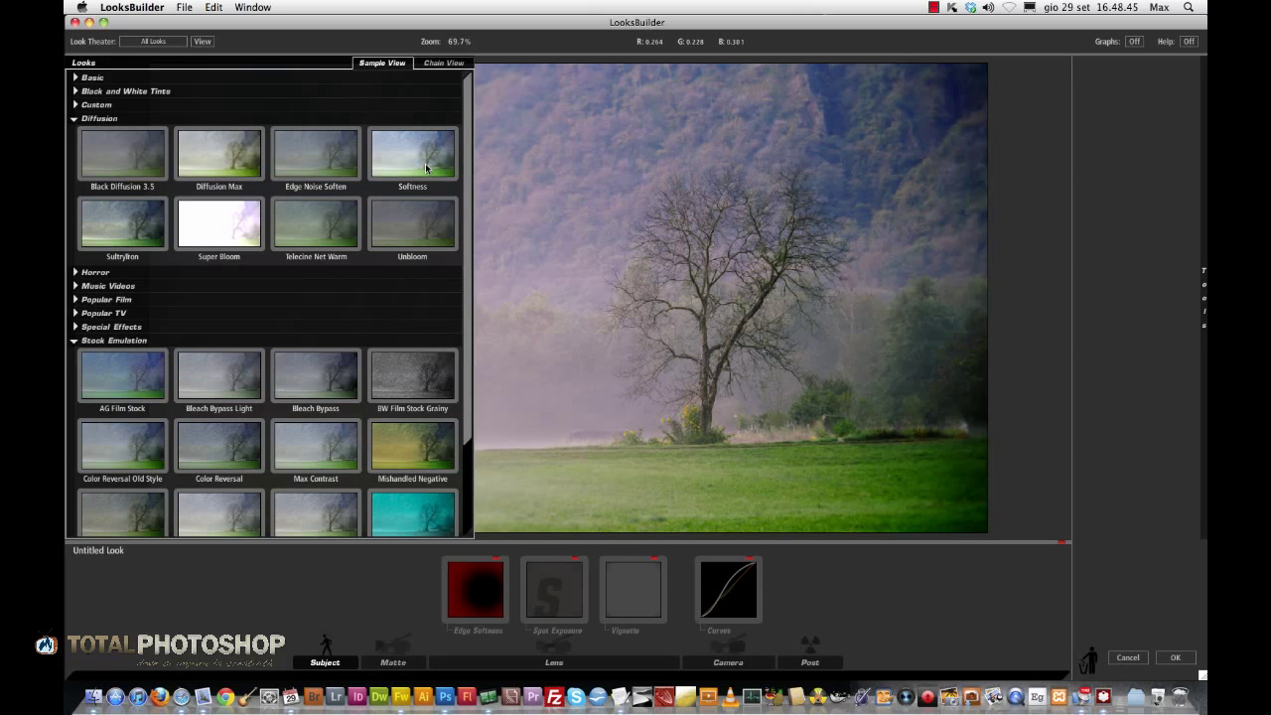
Collapse Stock Emulation and preview the Special Effects, Popular TV and Popular Film look presets.
{"action": "mouse_move", "coordinate": [466, 157]}
{"action": "left_mouse_down"}
{"action": "mouse_move", "coordinate": [463, 255]}
{"action": "mouse_move", "coordinate": [465, 167]}
{"action": "left_mouse_up"}
{"action": "left_click", "coordinate": [75, 322]}
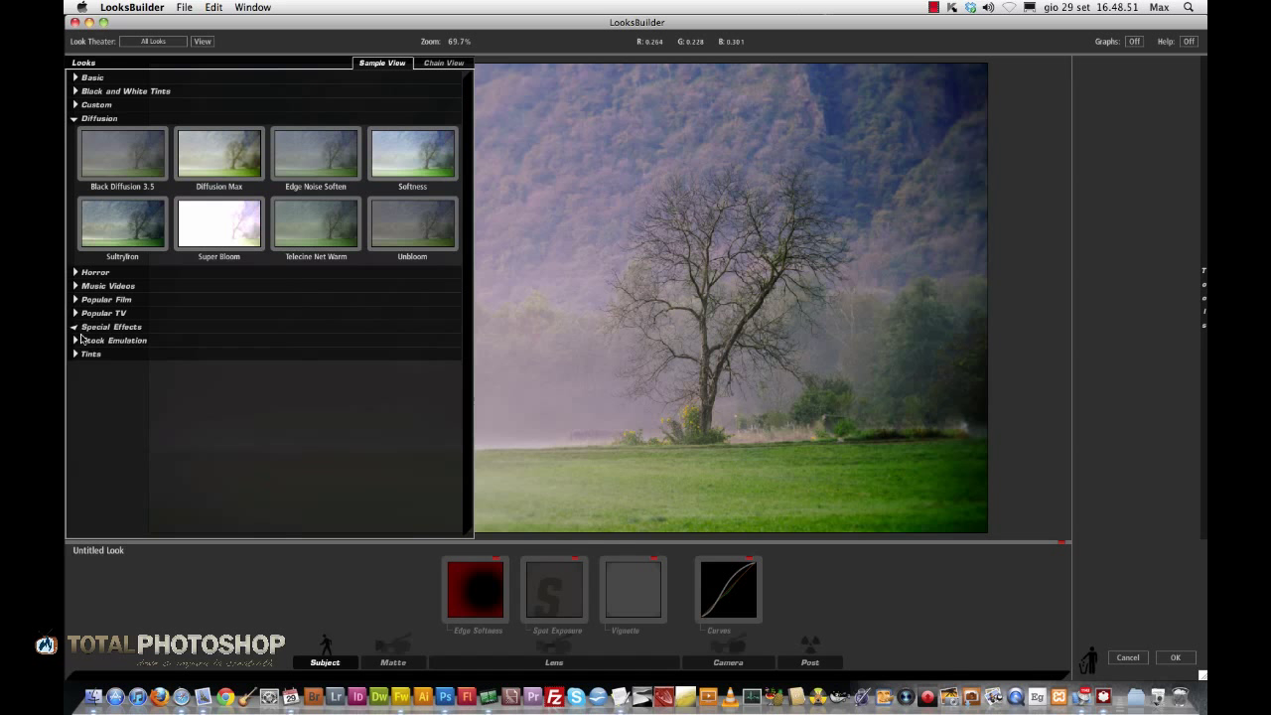
{"action": "left_click", "coordinate": [77, 329]}
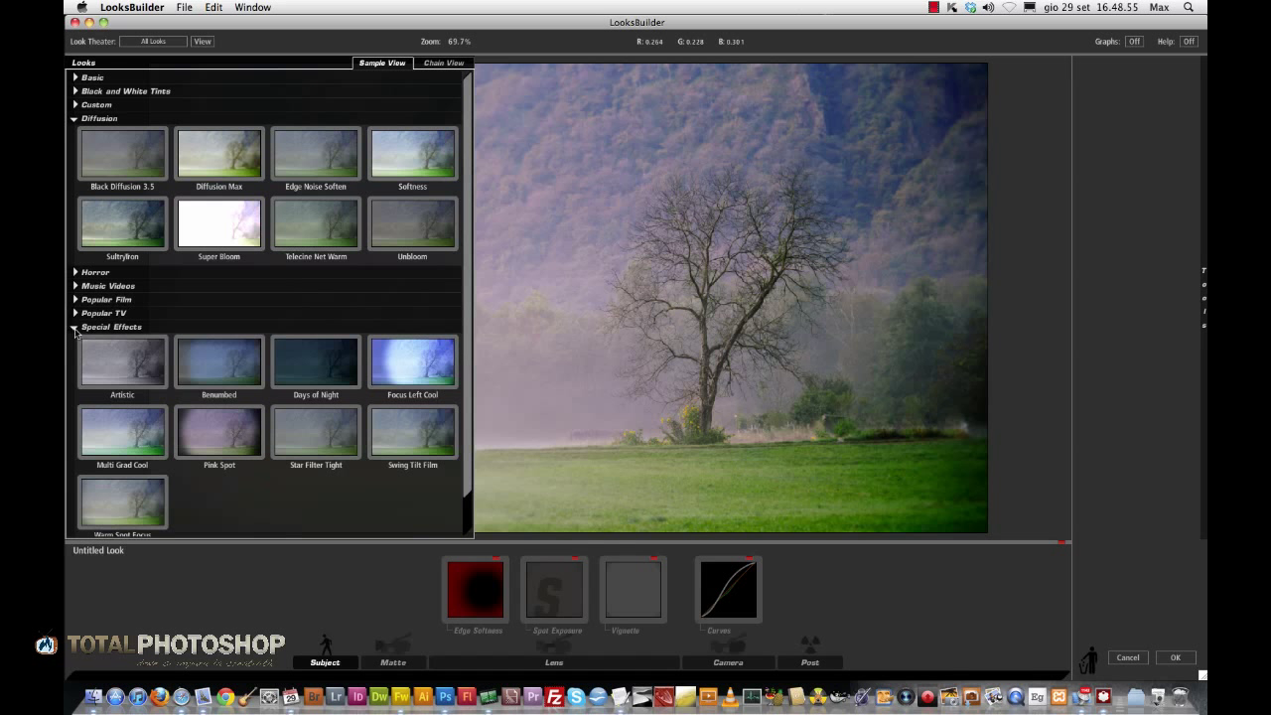
{"action": "left_click", "coordinate": [76, 329]}
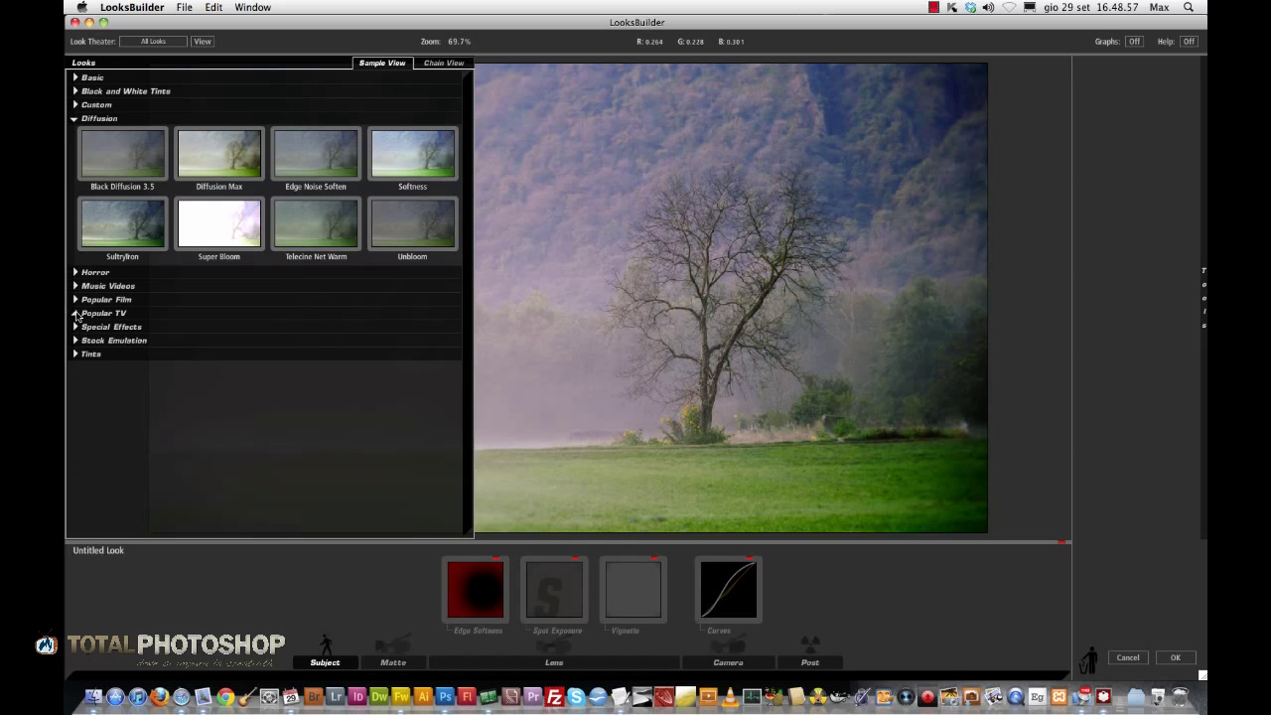
{"action": "left_click", "coordinate": [75, 314]}
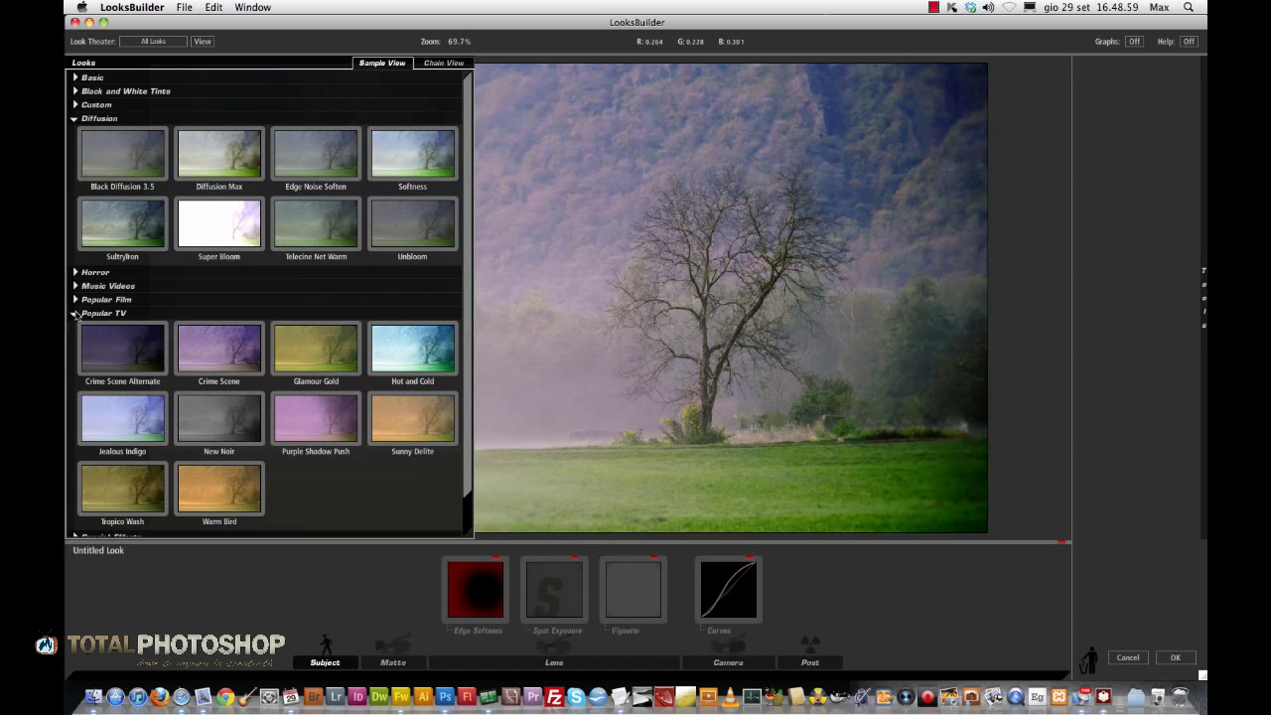
{"action": "left_click", "coordinate": [76, 314]}
{"action": "left_click", "coordinate": [75, 300]}
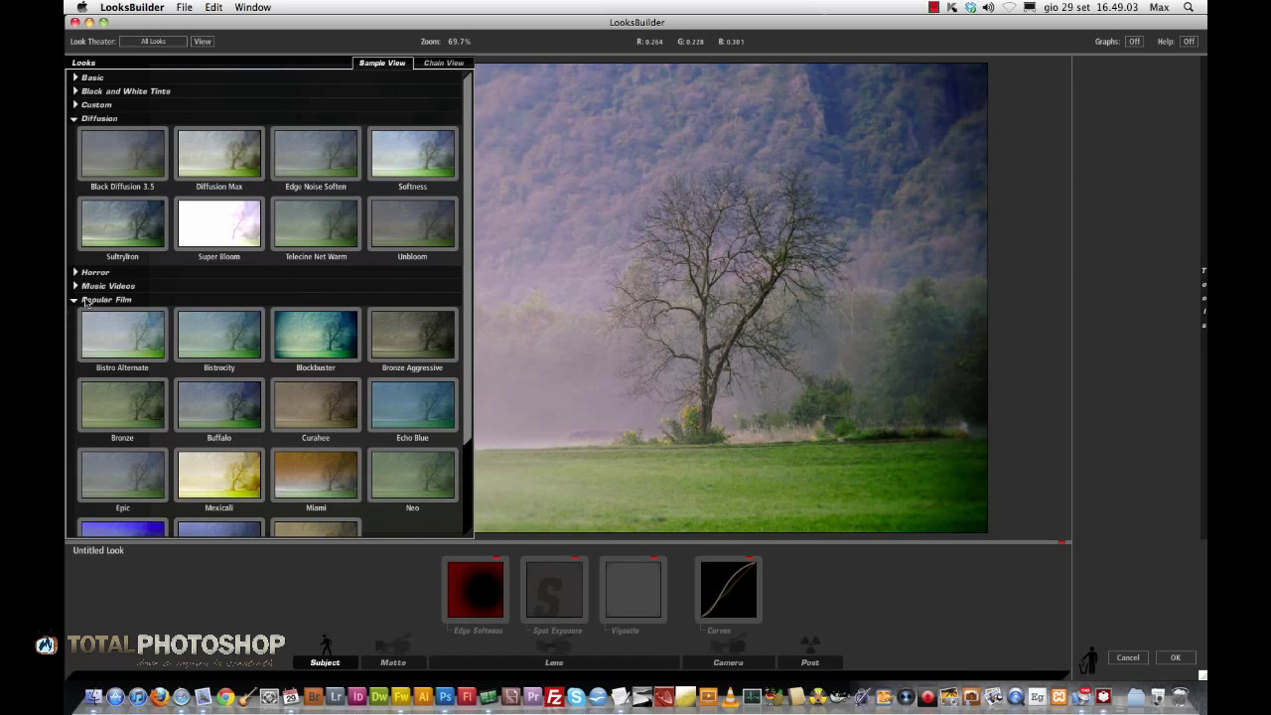
{"action": "left_click", "coordinate": [75, 300]}
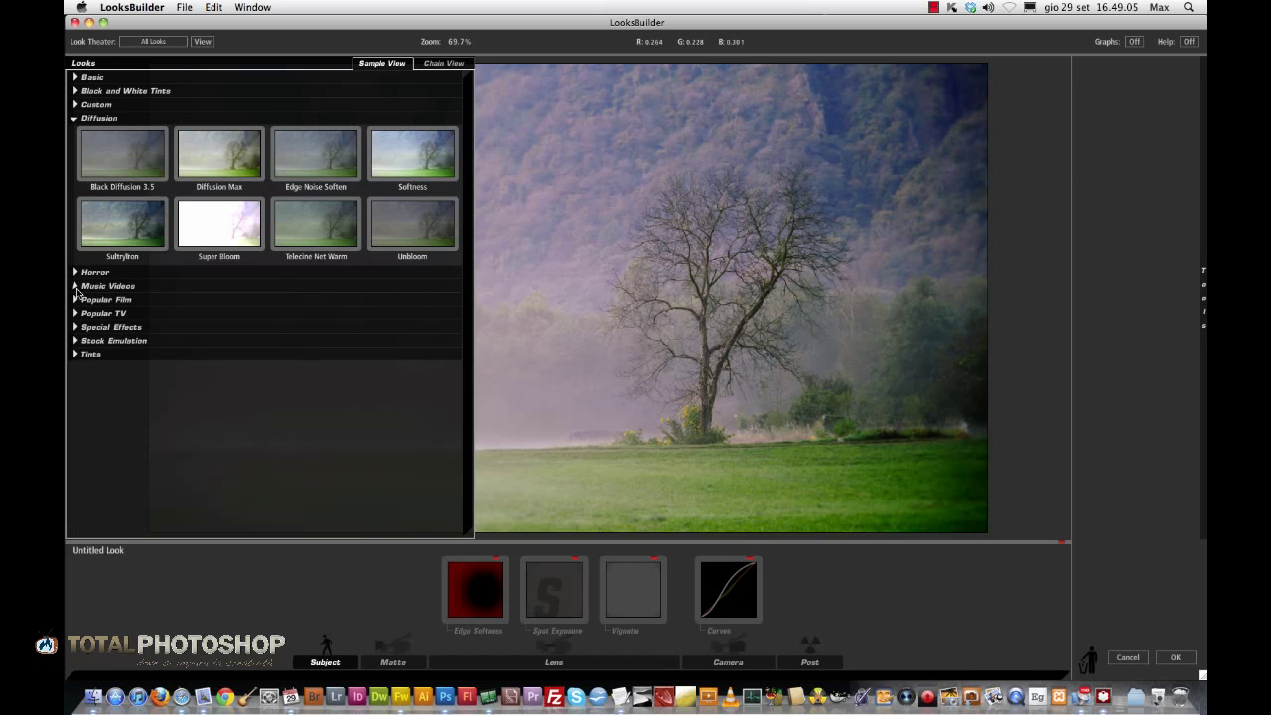
Browse the Music Videos presets, revisit Popular TV, then collapse both categories.
{"action": "left_click", "coordinate": [76, 286]}
{"action": "mouse_move", "coordinate": [463, 207]}
{"action": "left_mouse_down"}
{"action": "mouse_move", "coordinate": [459, 313]}
{"action": "mouse_move", "coordinate": [458, 187]}
{"action": "left_mouse_up"}
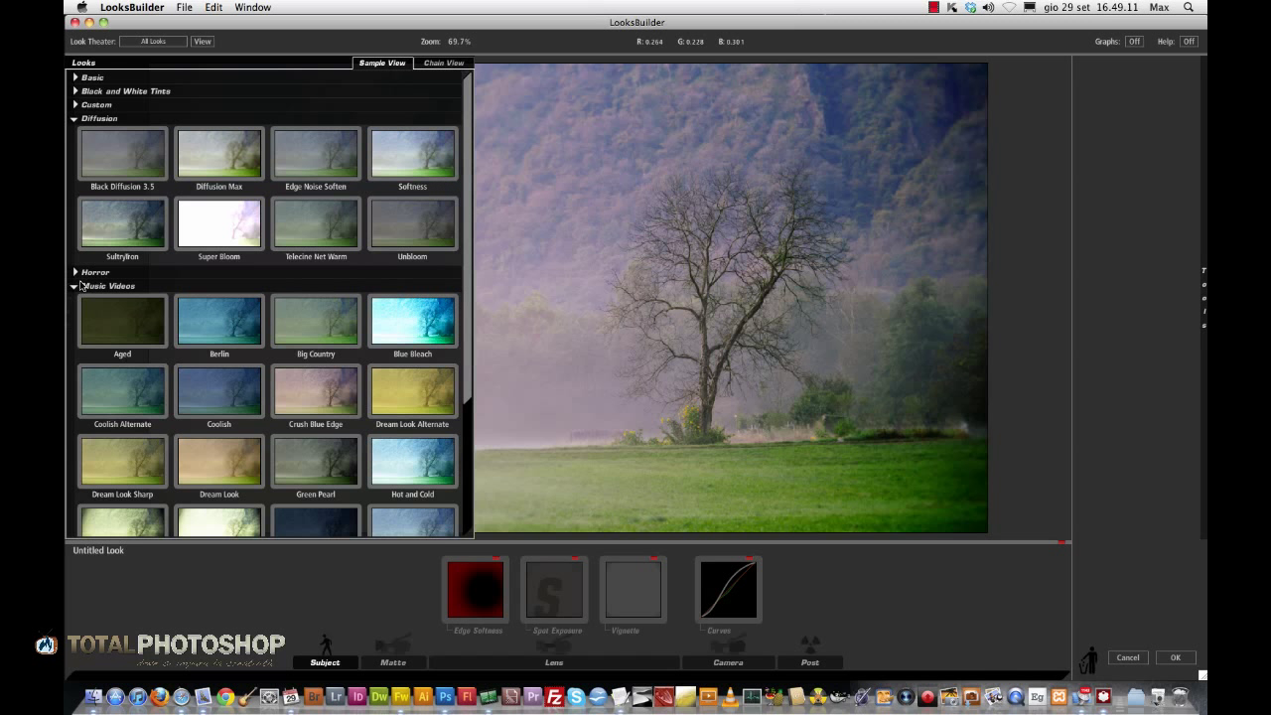
{"action": "left_click", "coordinate": [74, 288]}
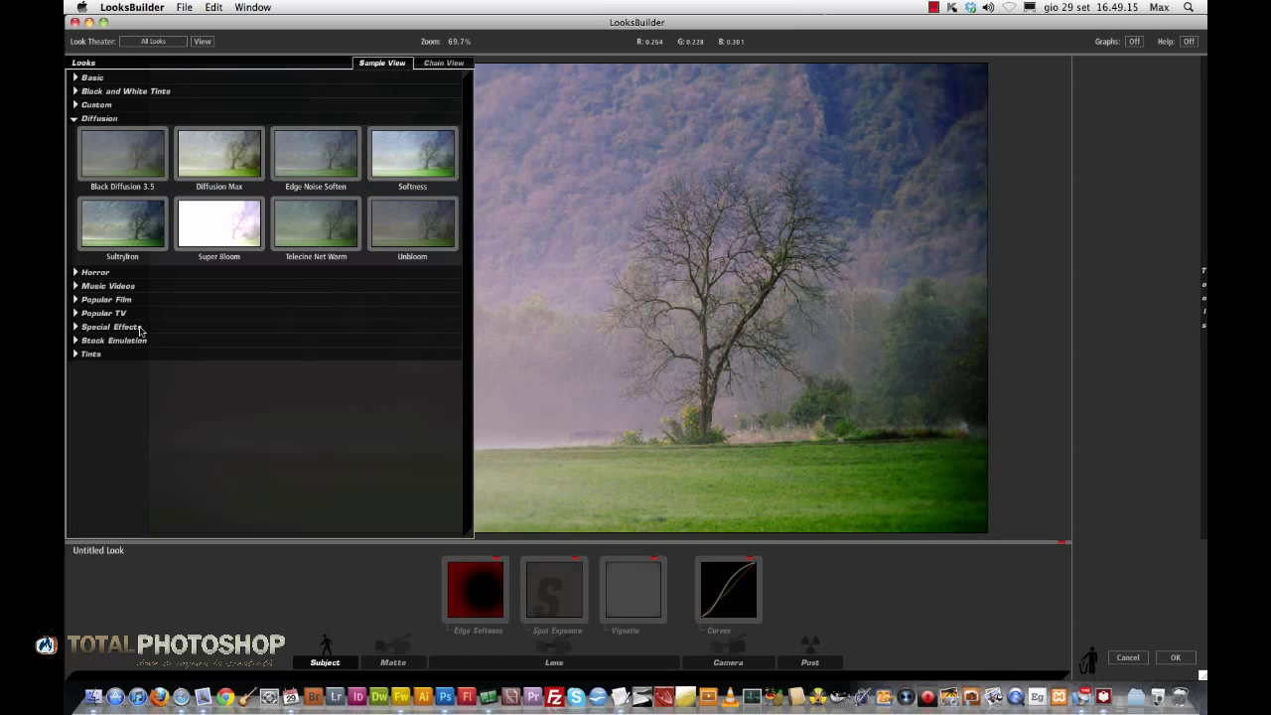
{"action": "left_click", "coordinate": [75, 314]}
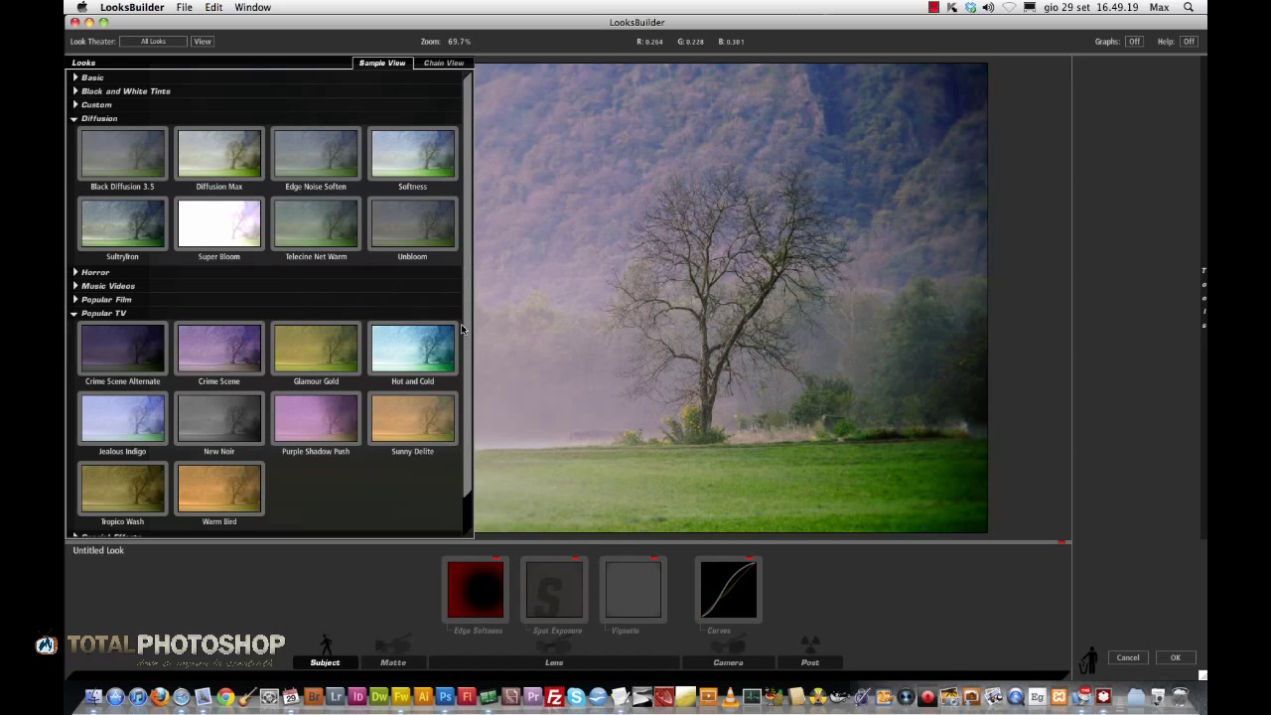
{"action": "scroll", "coordinate": [467, 332], "scroll_direction": "down", "scroll_amount": 3}
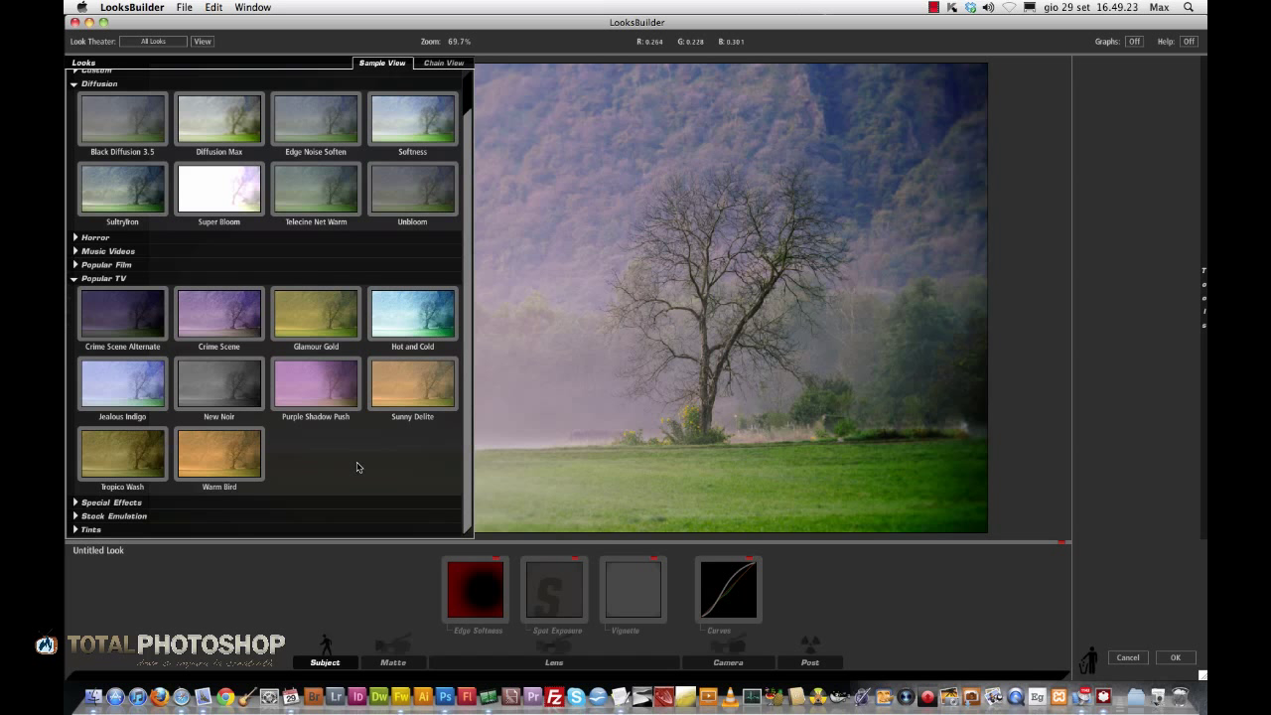
{"action": "left_click", "coordinate": [75, 280]}
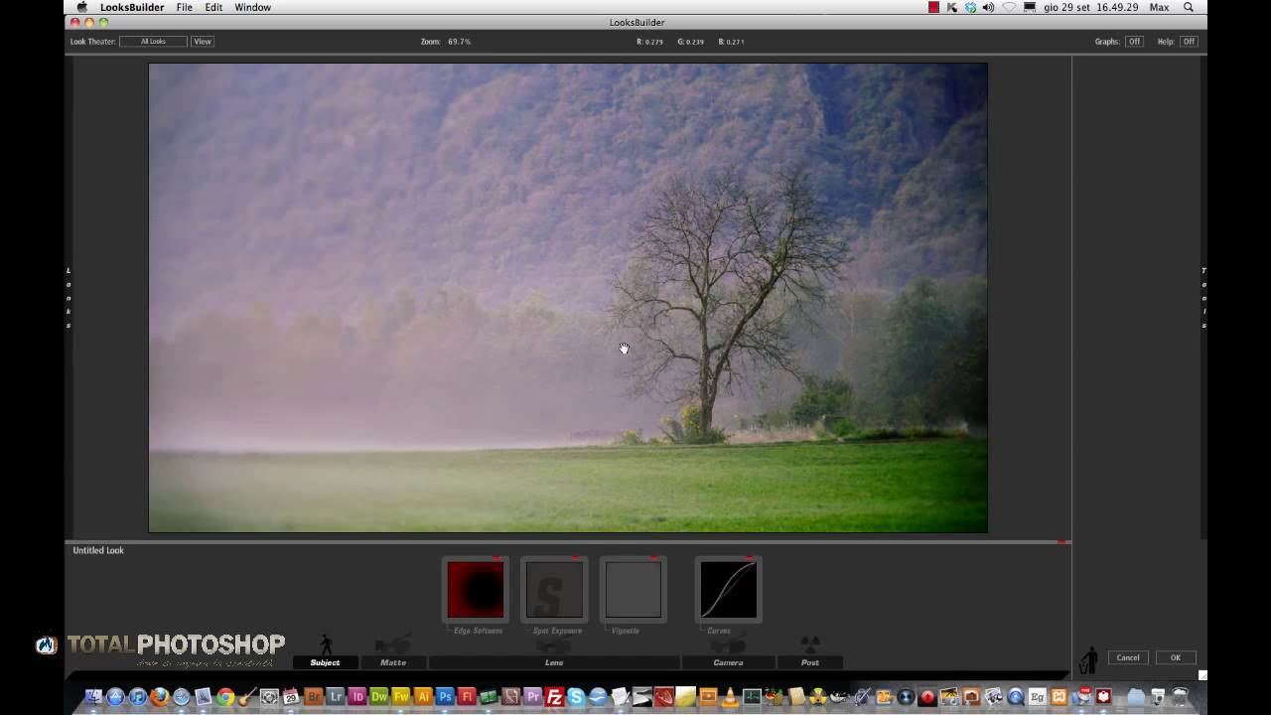
Centre the Edge Softness circle on the tree and shrink its radius to about 0.795.
{"action": "left_click", "coordinate": [483, 587]}
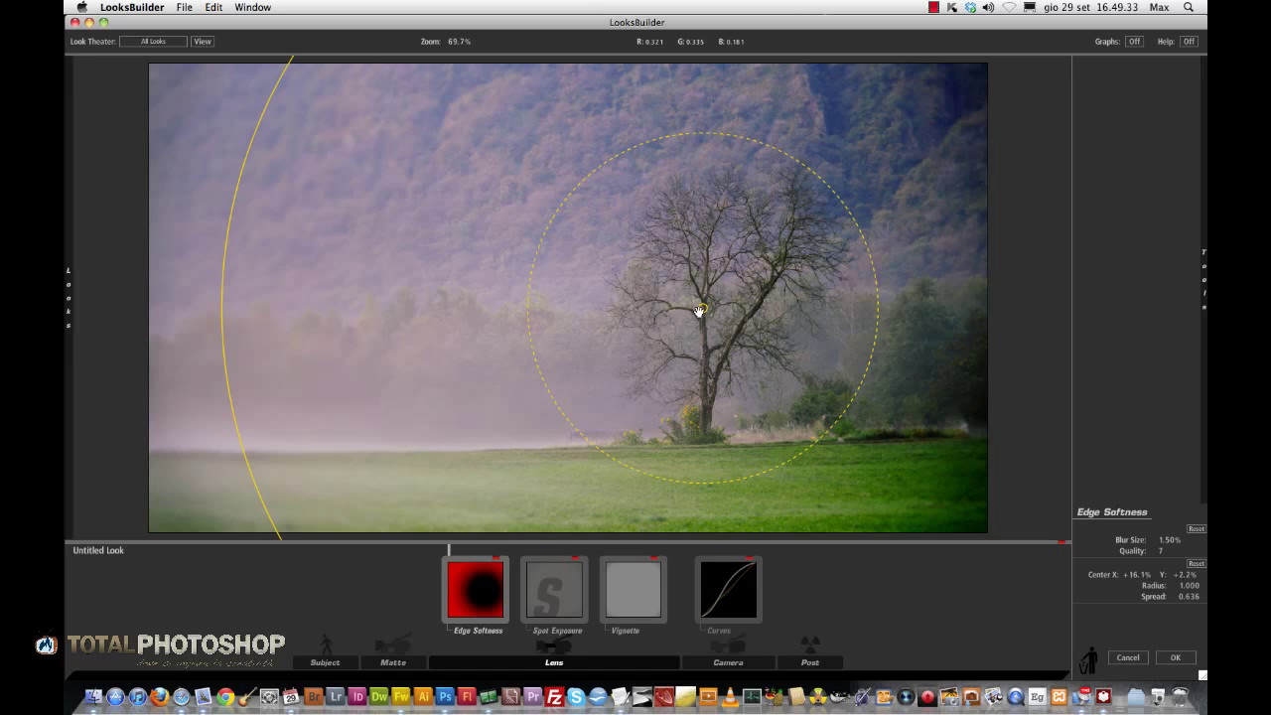
{"action": "left_click_drag", "start_coordinate": [700, 311], "coordinate": [704, 314]}
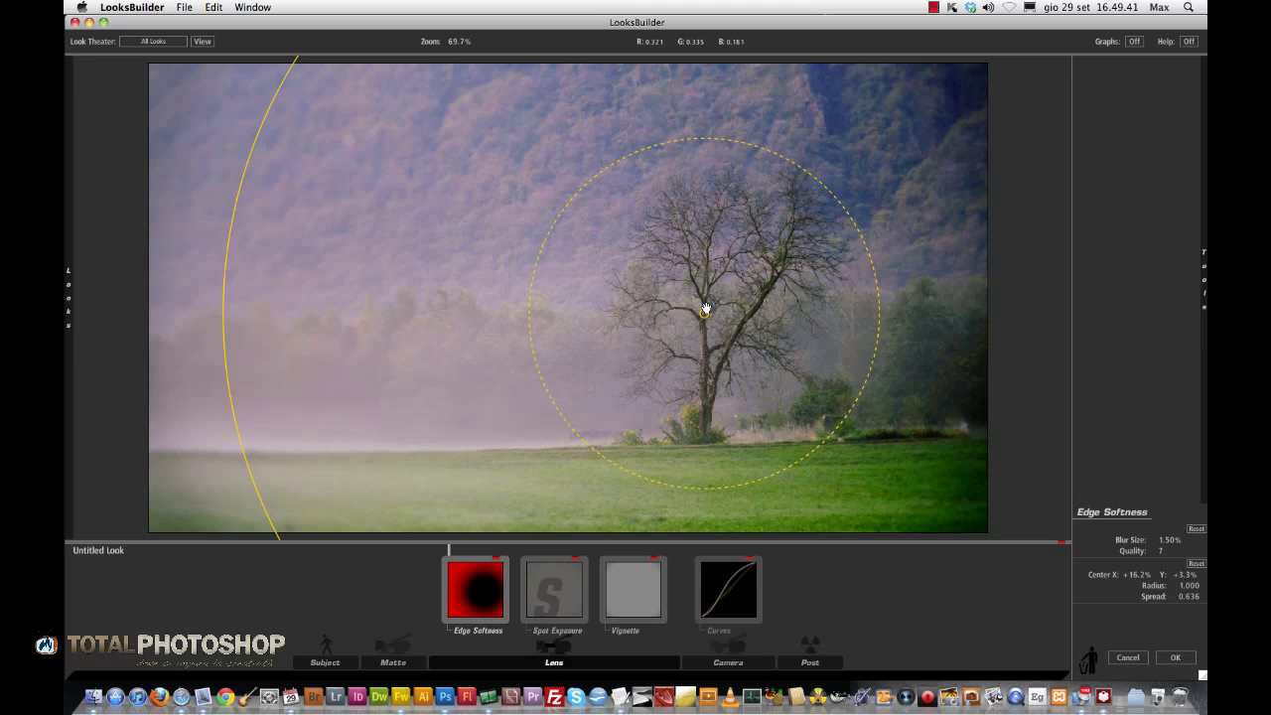
{"action": "left_click_drag", "start_coordinate": [705, 309], "coordinate": [687, 315]}
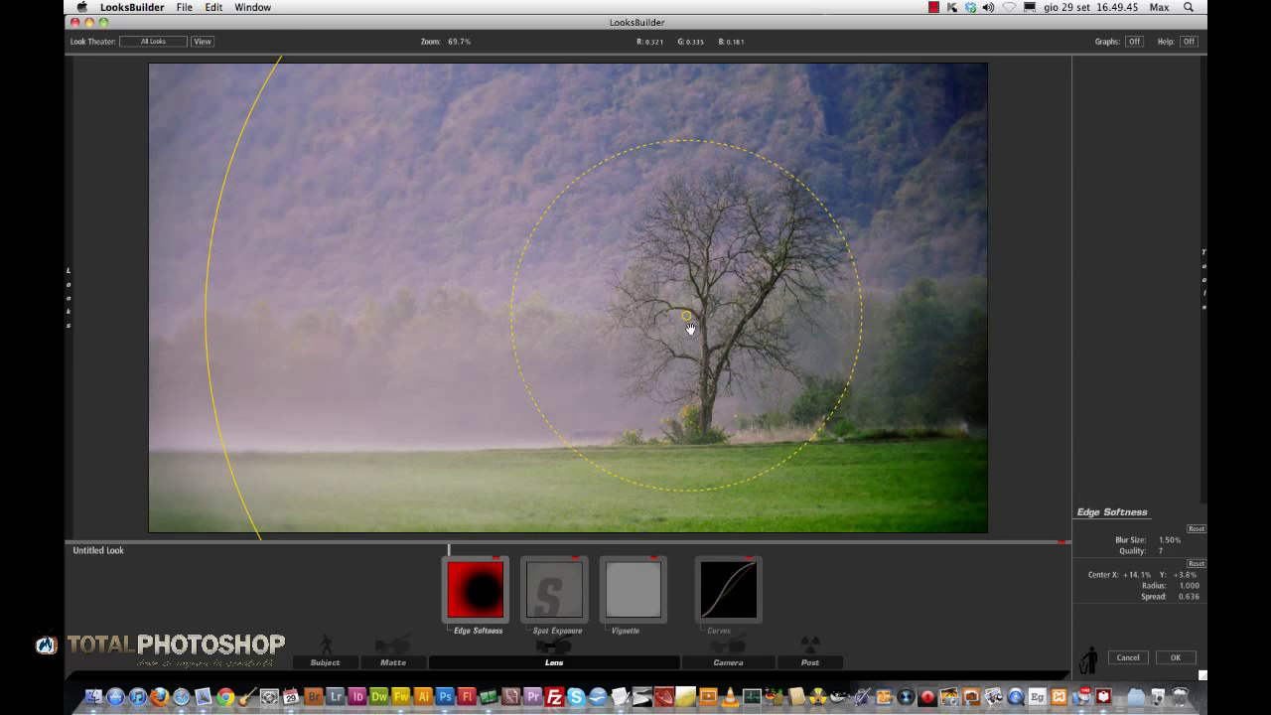
{"action": "left_click_drag", "start_coordinate": [686, 314], "coordinate": [700, 309]}
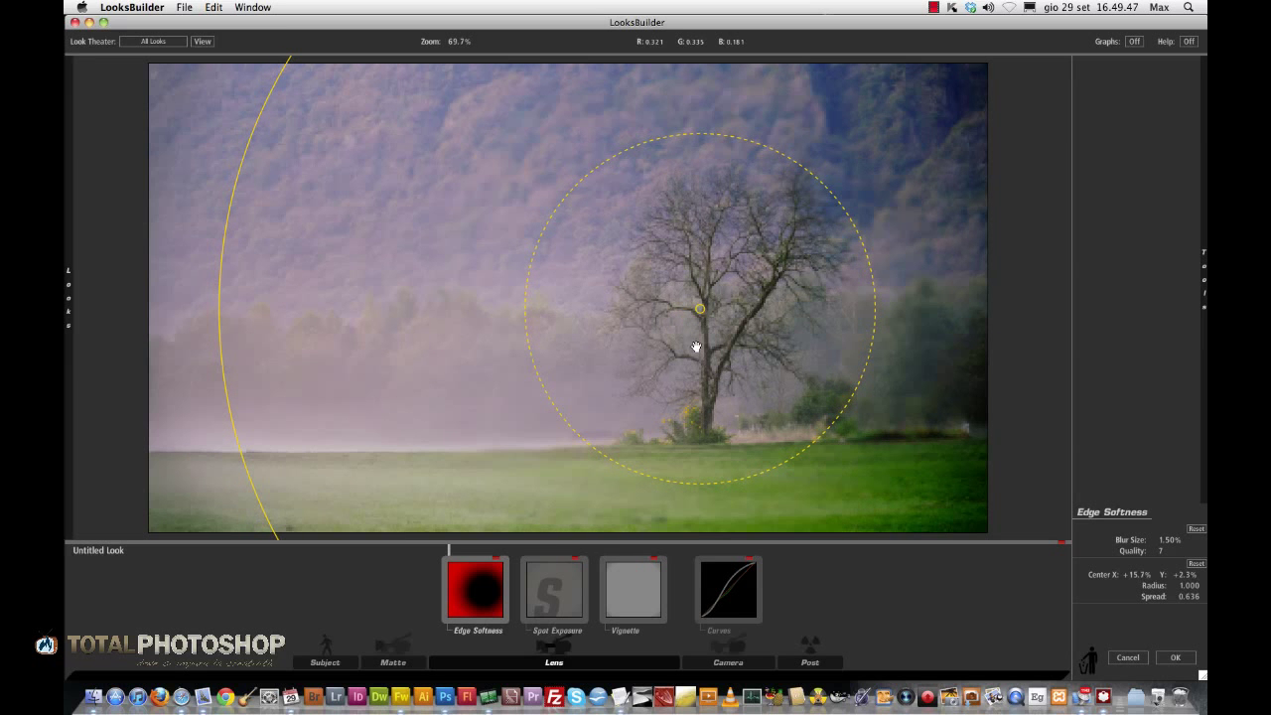
{"action": "left_click_drag", "start_coordinate": [674, 24], "coordinate": [672, 23]}
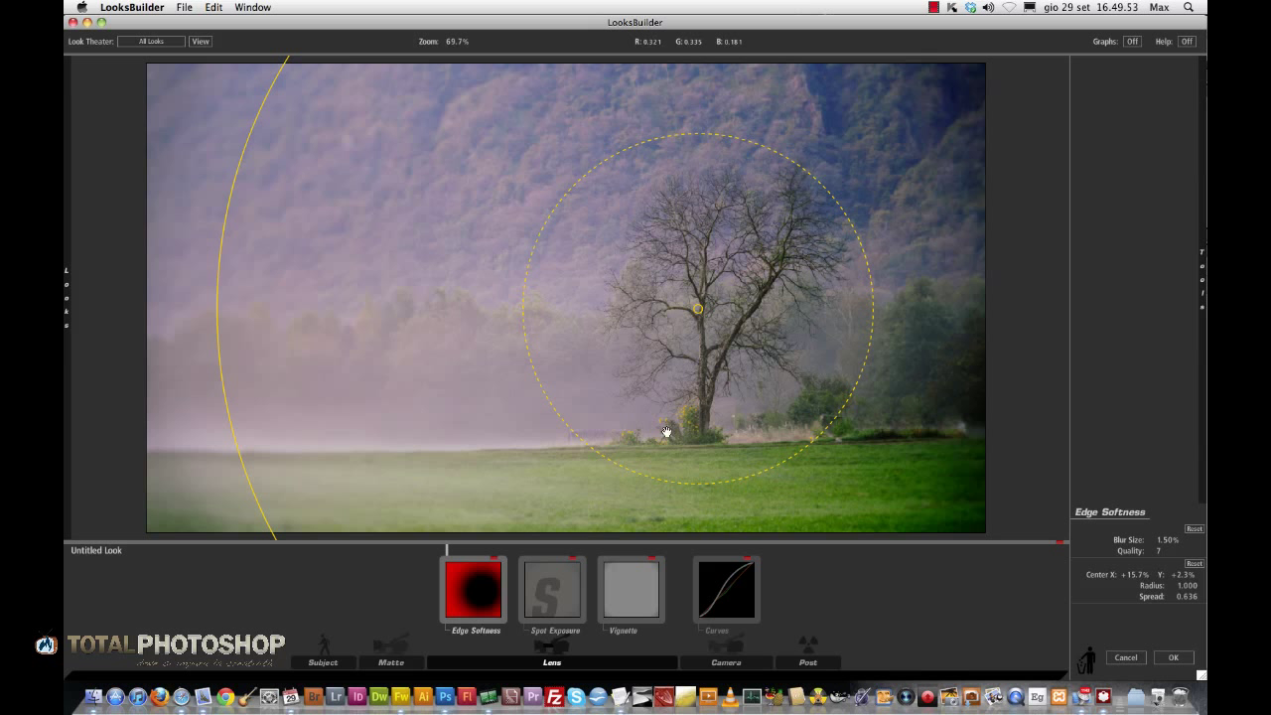
{"action": "left_click_drag", "start_coordinate": [216, 307], "coordinate": [314, 316]}
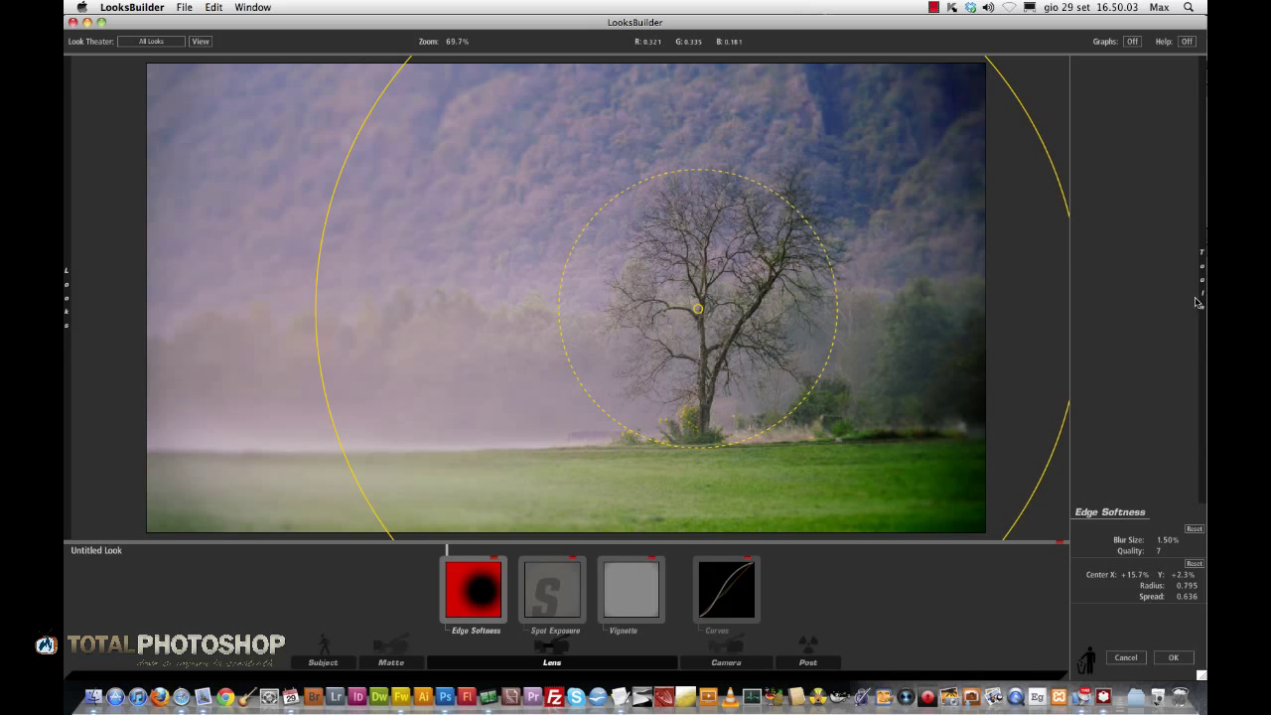
{"action": "mouse_move", "coordinate": [1202, 280]}
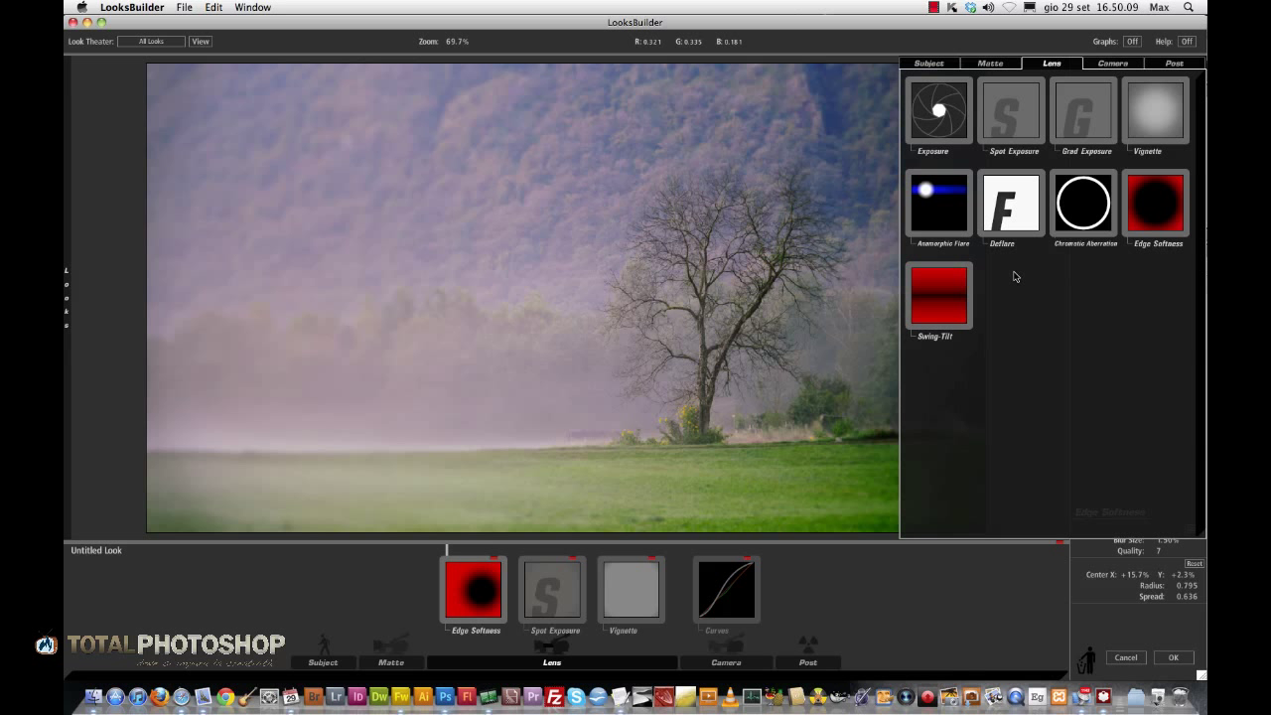
Add a Lens Exposure tool to the look chain set to +0.20 stops.
{"action": "left_click", "coordinate": [943, 123]}
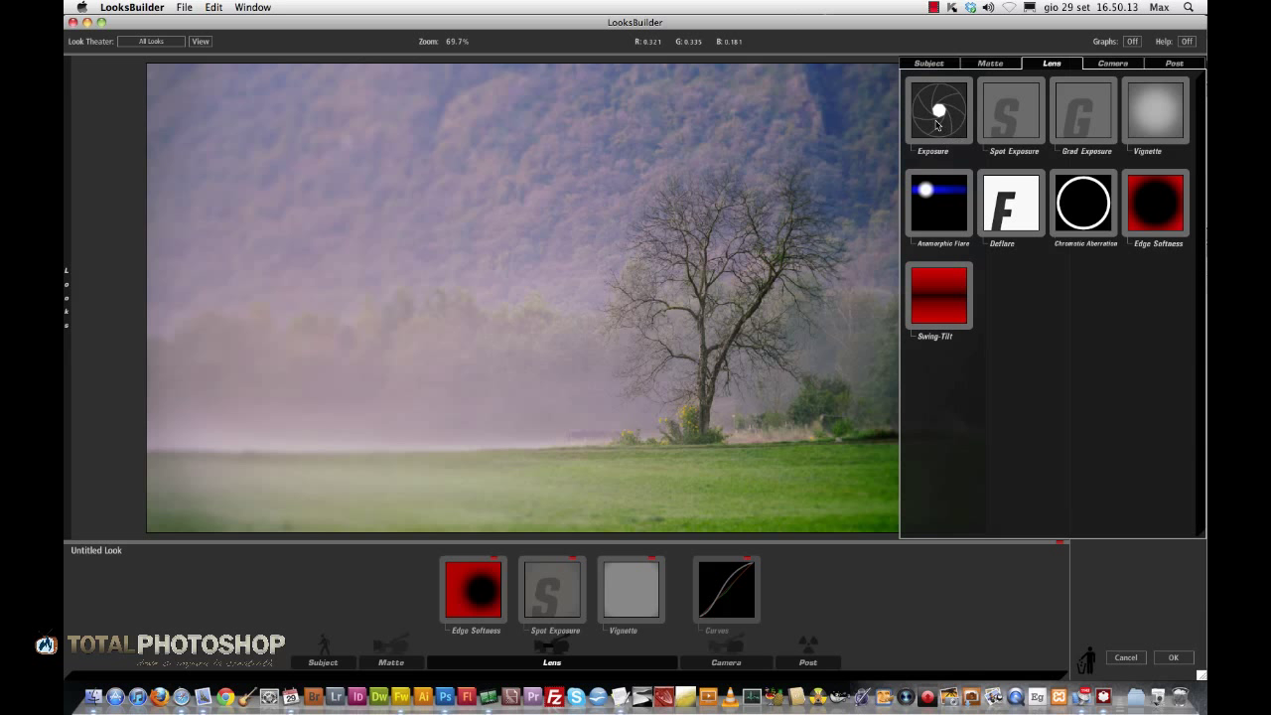
{"action": "left_click_drag", "start_coordinate": [938, 121], "coordinate": [667, 590]}
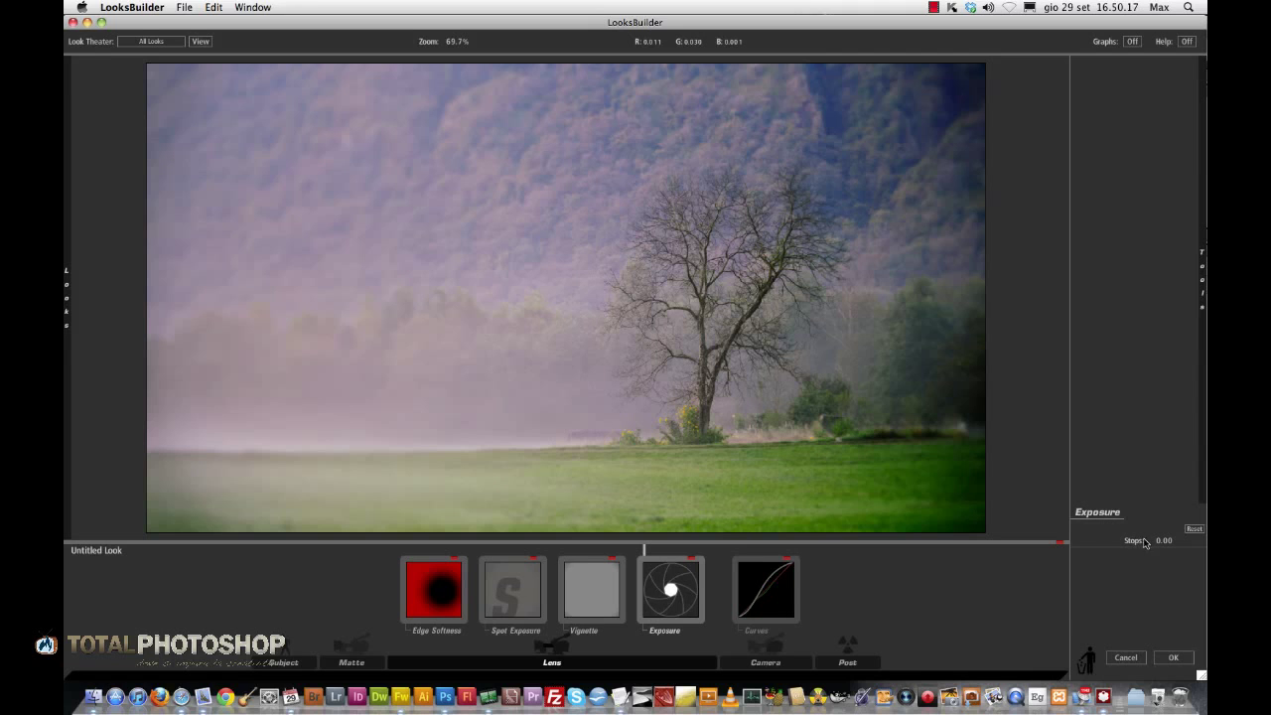
{"action": "mouse_move", "coordinate": [1163, 540]}
{"action": "left_mouse_down"}
{"action": "mouse_move", "coordinate": [1148, 540]}
{"action": "mouse_move", "coordinate": [1165, 540]}
{"action": "left_mouse_up"}
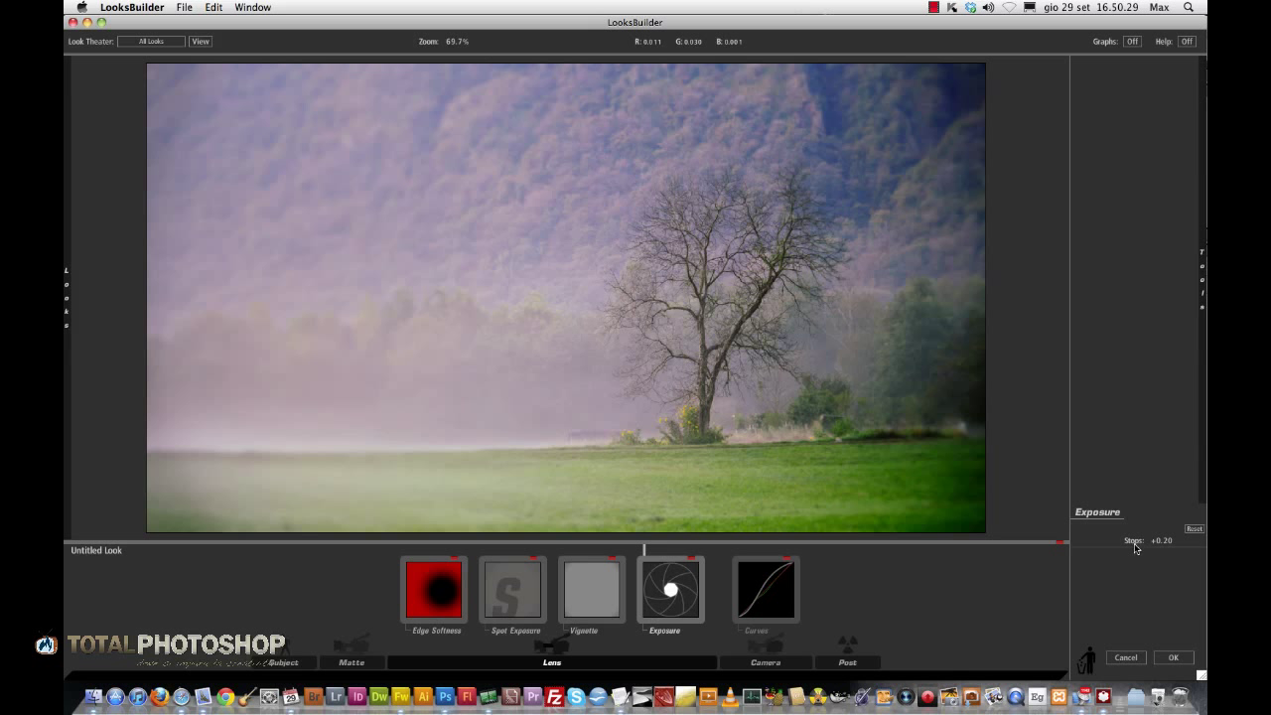
Bend the RGB curve to Contrast +1.200, Shadows +0.100 and Midtones +0.500.
{"action": "left_click", "coordinate": [763, 605]}
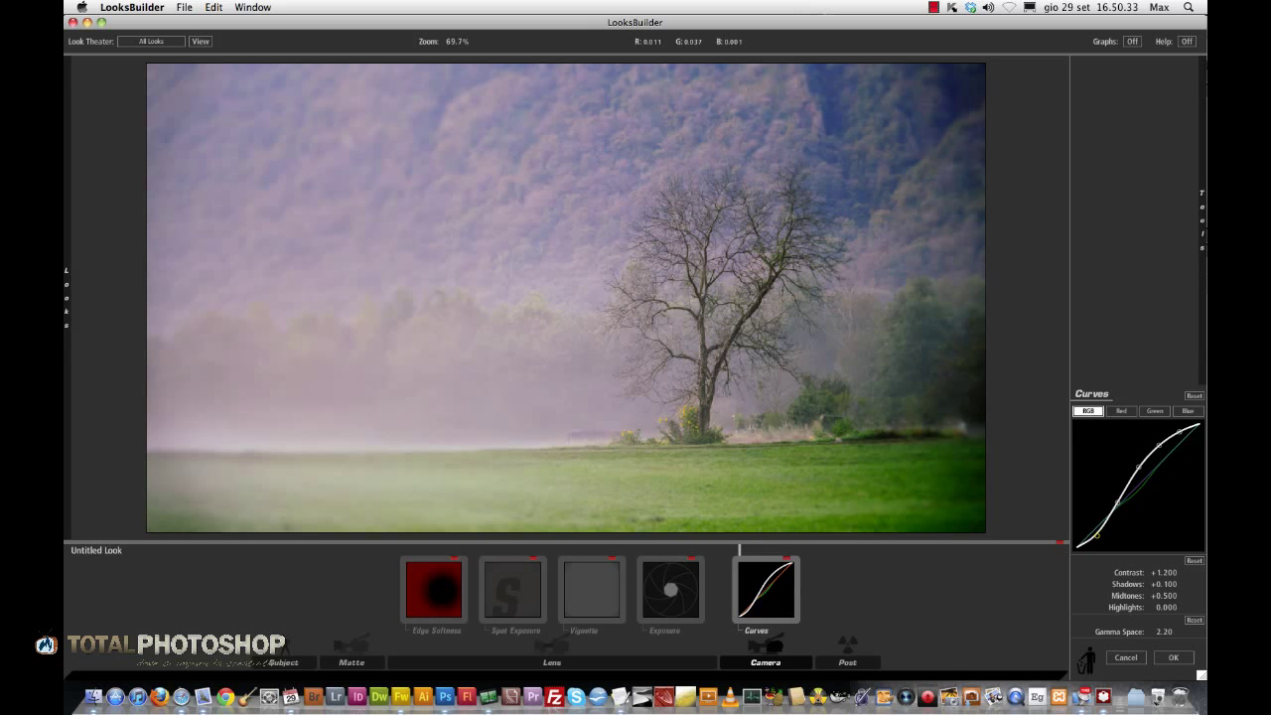
{"action": "left_click_drag", "start_coordinate": [1097, 538], "coordinate": [1131, 476]}
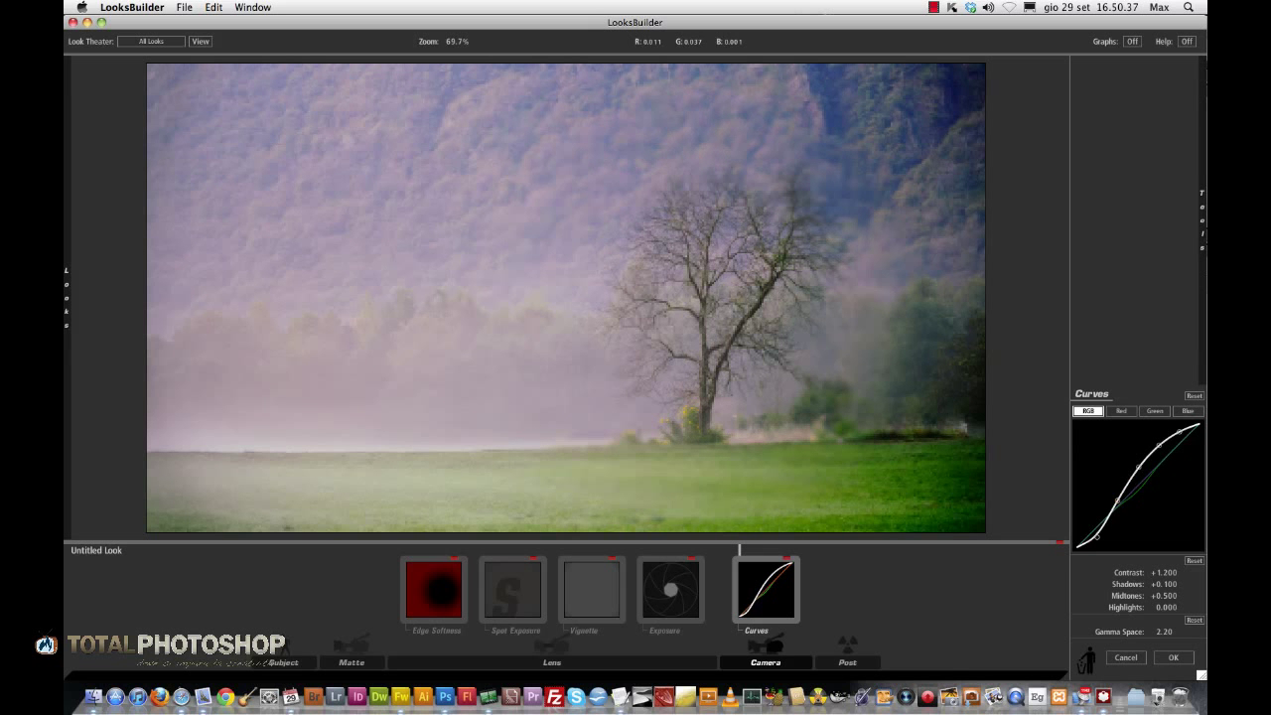
{"action": "left_click_drag", "start_coordinate": [1138, 467], "coordinate": [1138, 463]}
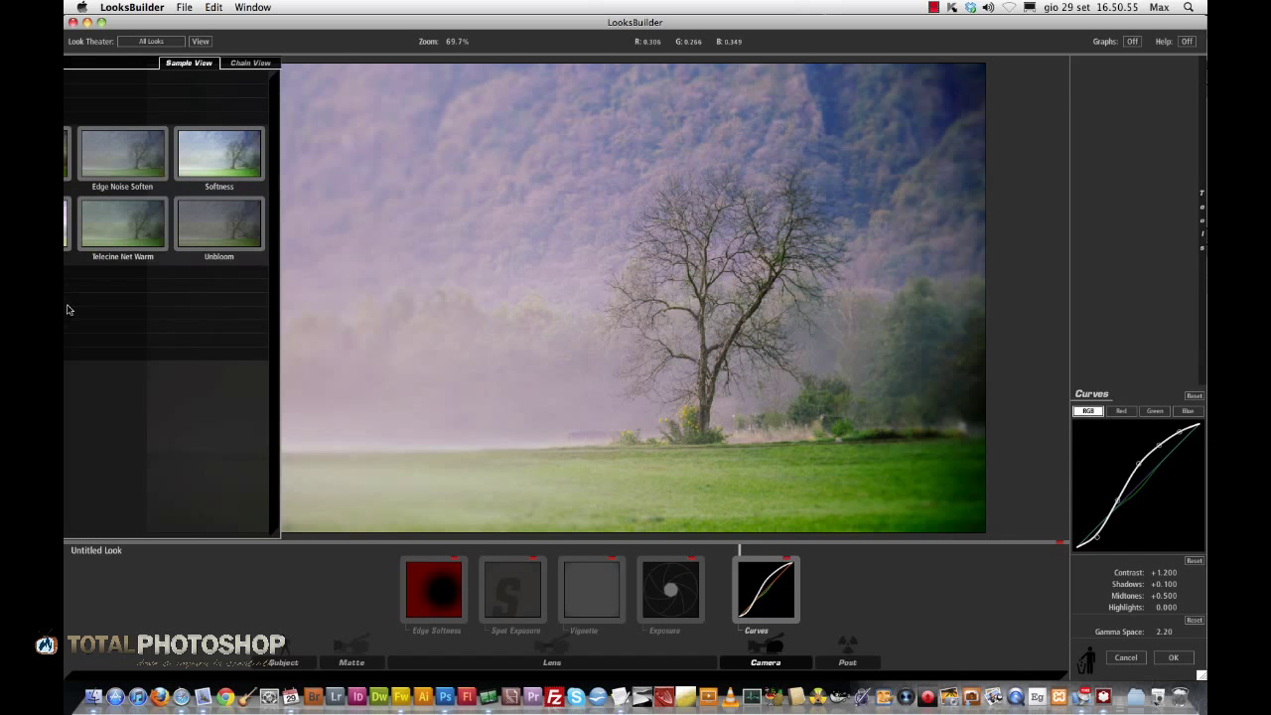
Collapse the Diffusion category so the Looks library lists only its preset categories.
{"action": "left_click", "coordinate": [73, 118]}
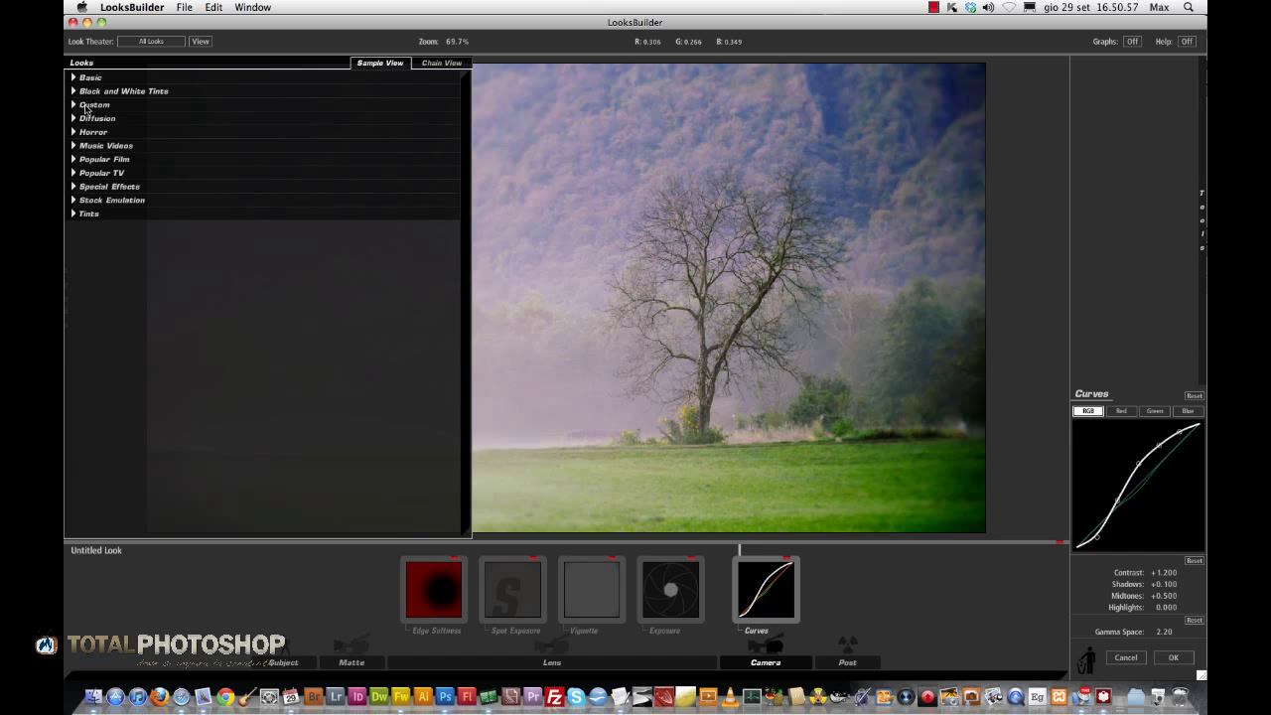